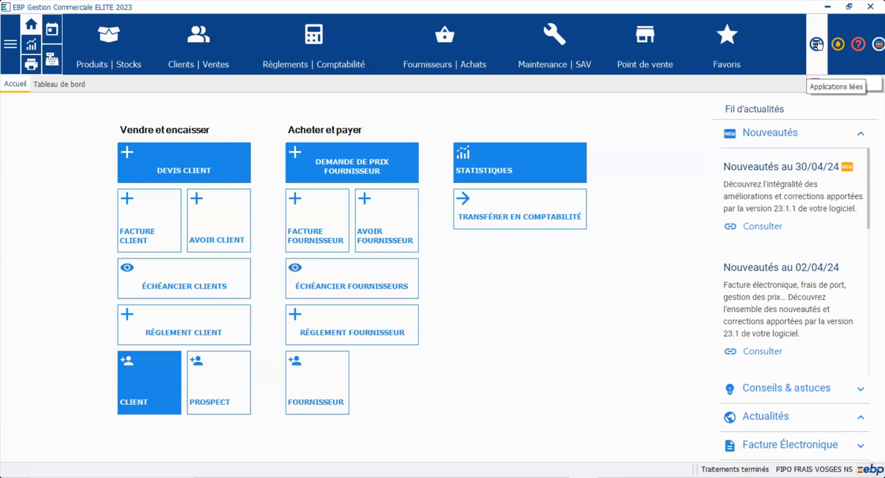
- Switch to the linked EBP Comptabilité application with the PIPO FRAIS VOSGES NS folder
{"action": "left_click", "coordinate": [816, 44]}
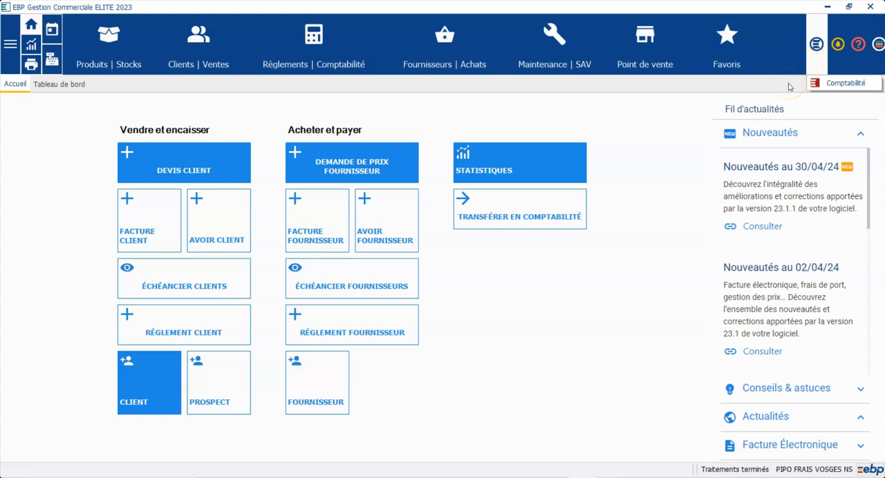
{"action": "left_click", "coordinate": [846, 83]}
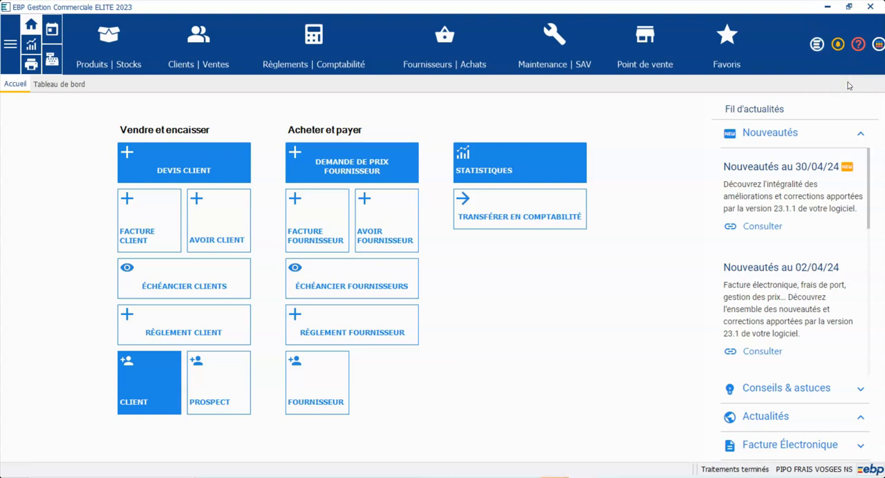
{"action": "left_click", "coordinate": [554, 477]}
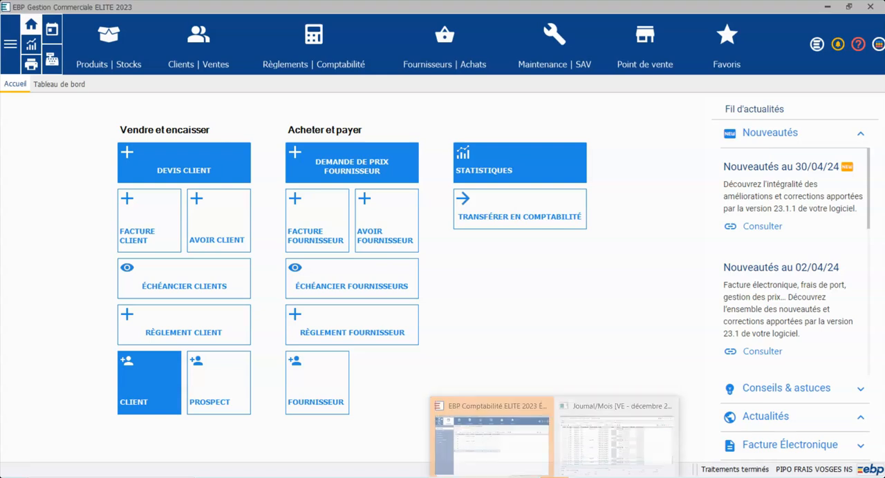
{"action": "left_click", "coordinate": [529, 450]}
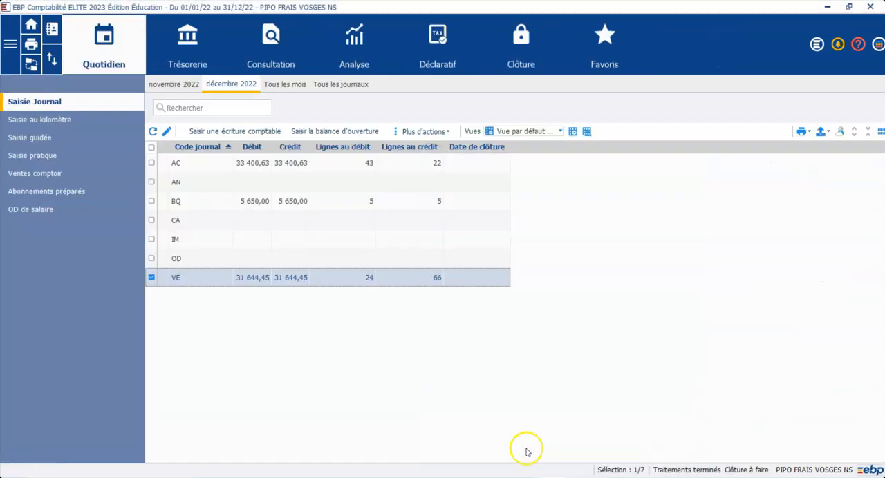
- Open the general chart of accounts (Plan comptable général) from the accounting settings
{"action": "left_click", "coordinate": [10, 44]}
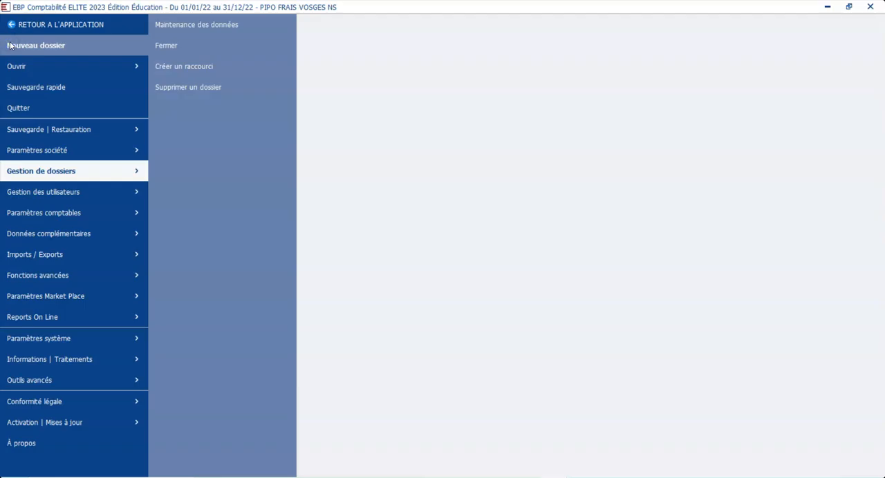
{"action": "left_click", "coordinate": [17, 219]}
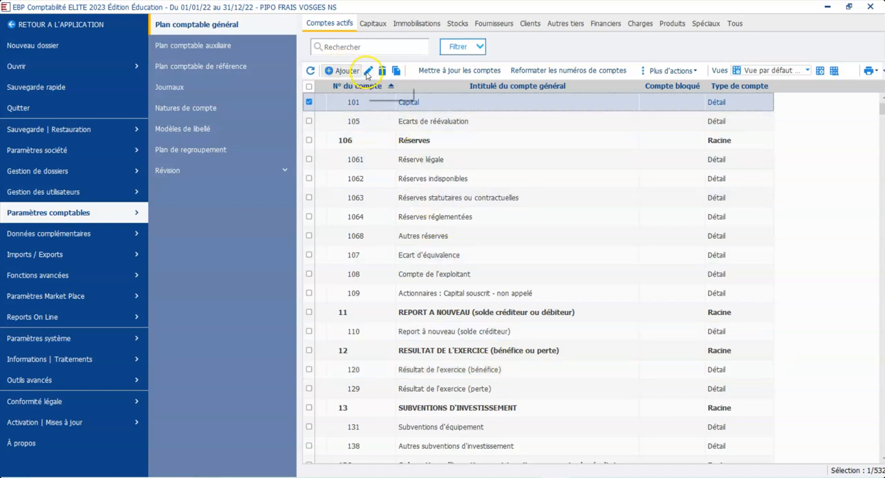
{"action": "left_click", "coordinate": [388, 160]}
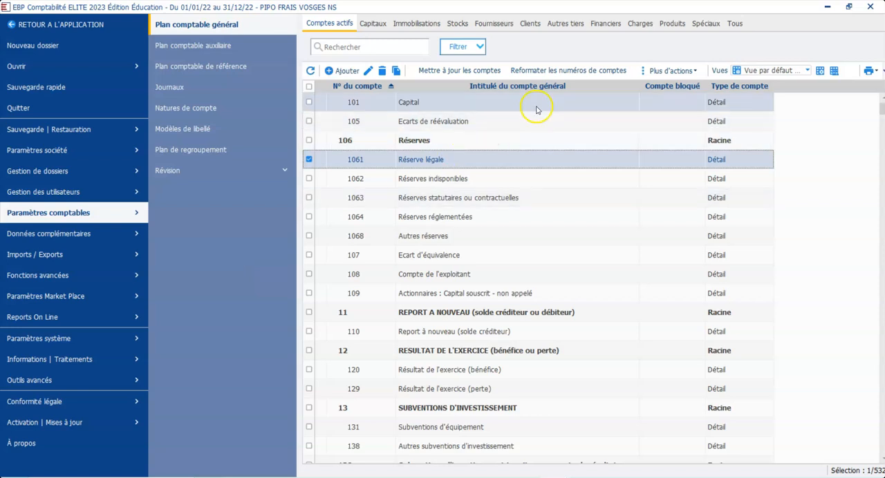
- Start a new general account of type Détail among the Produits accounts and number it 7077
{"action": "left_click", "coordinate": [669, 25]}
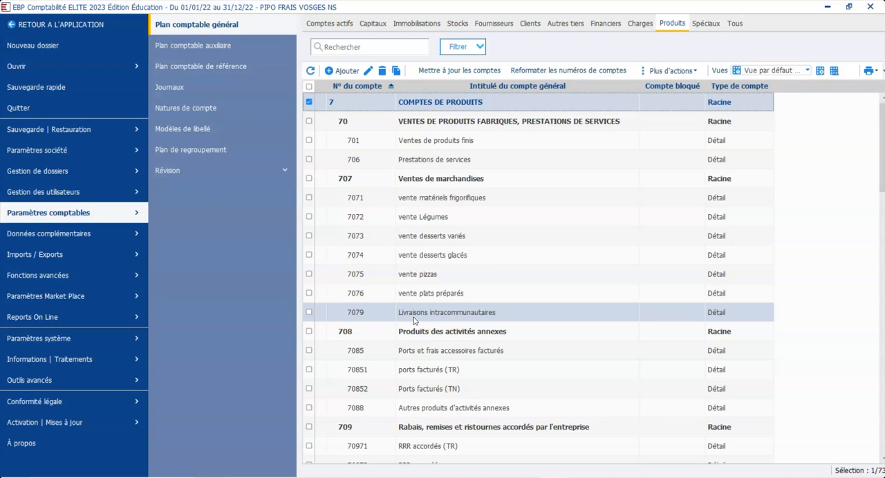
{"action": "left_click", "coordinate": [337, 73]}
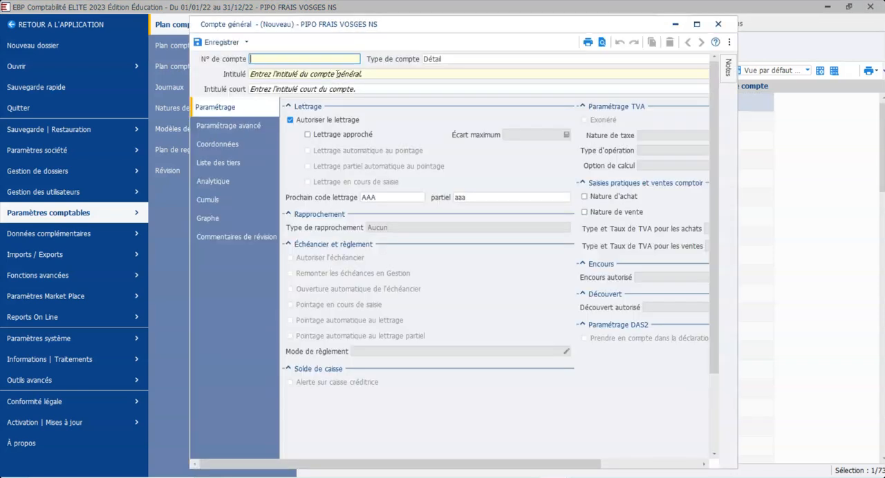
{"action": "type", "text": "7077"}
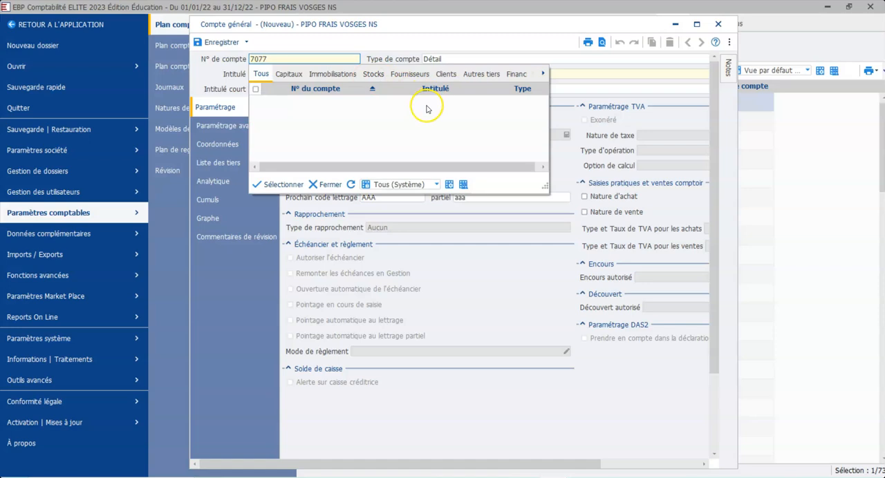
{"action": "left_click", "coordinate": [426, 105]}
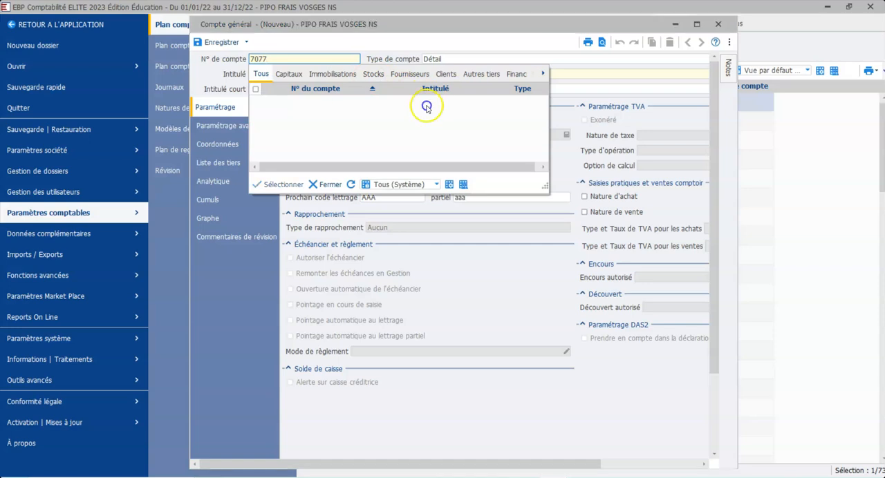
{"action": "left_click", "coordinate": [238, 77]}
{"action": "left_click", "coordinate": [263, 74]}
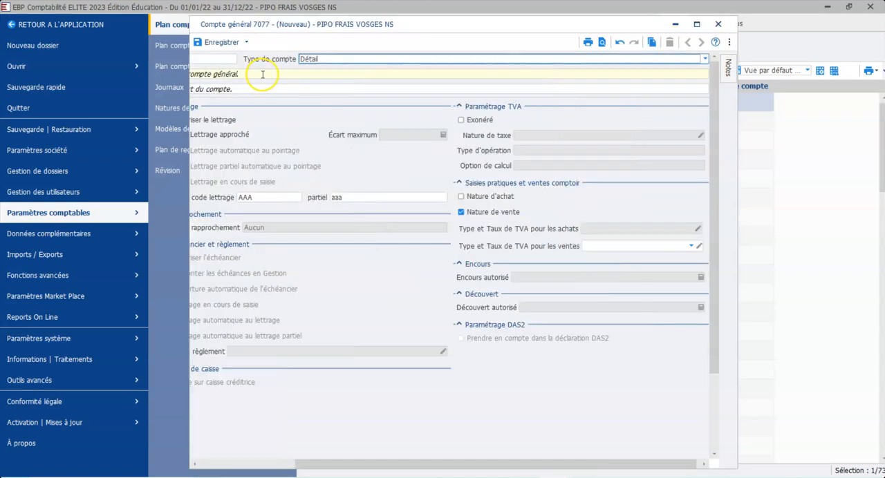
{"action": "left_click", "coordinate": [696, 24]}
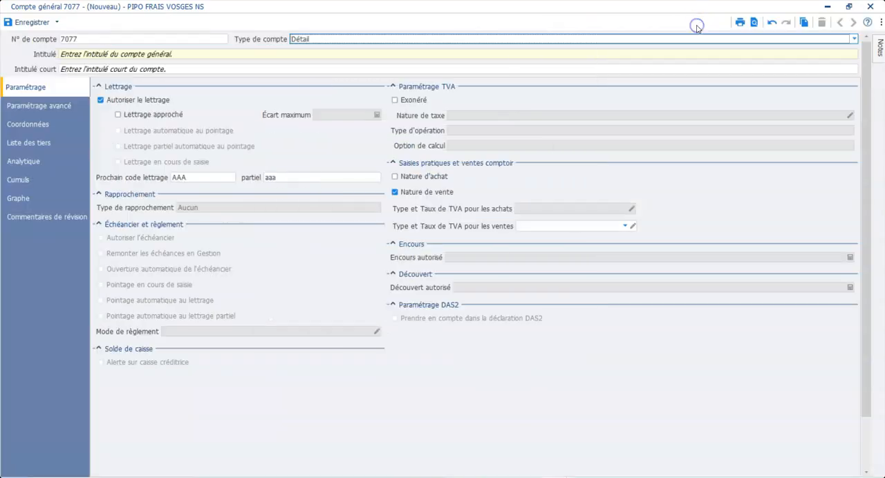
- Title account 7077 "Vente de produits à base de pommes de terre" and have its short title filled in from it
{"action": "left_click", "coordinate": [279, 54]}
{"action": "type", "text": "Ven"}
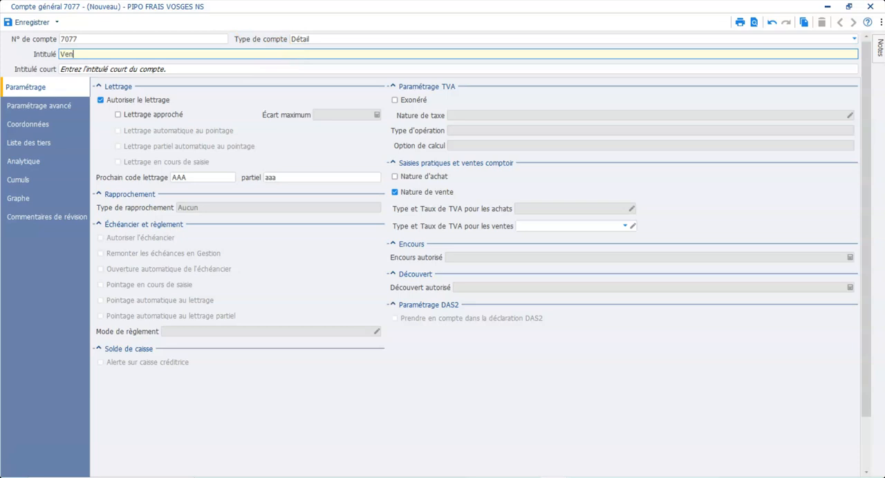
{"action": "type", "text": "te de produits à base de pommes d"}
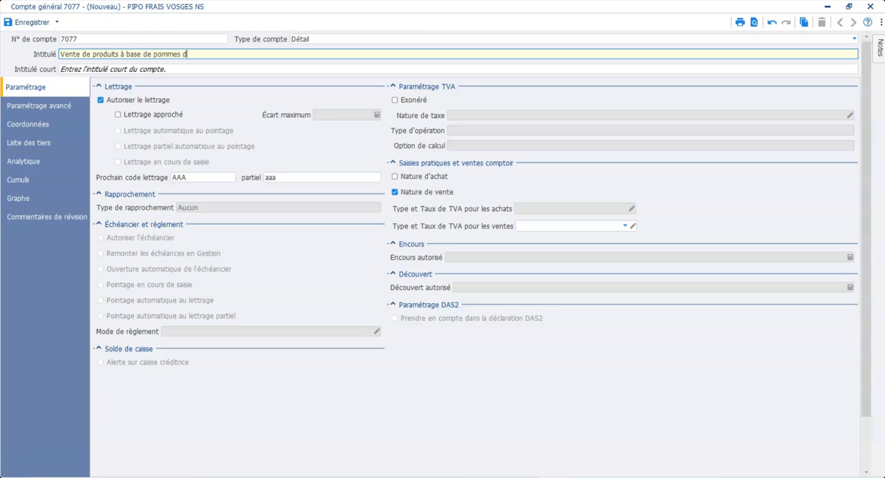
{"action": "type", "text": "e terre"}
{"action": "left_click", "coordinate": [257, 68]}
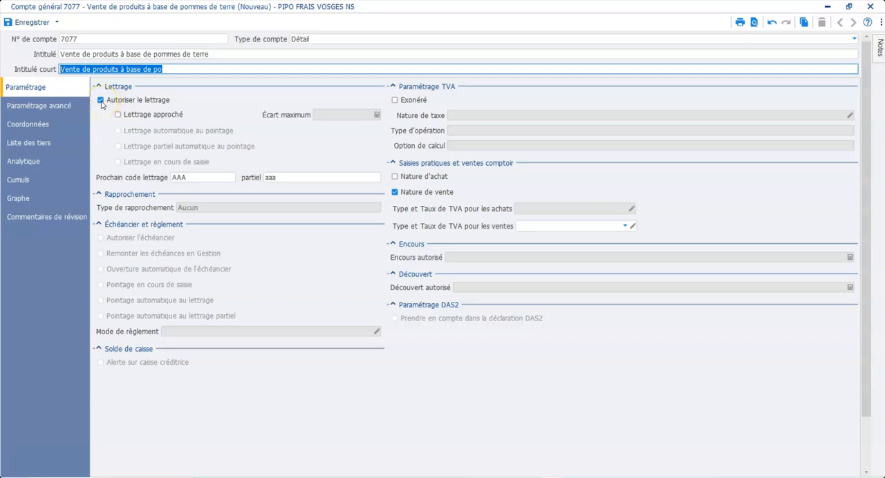
- Disable lettering (Autoriser le lettrage) on account 7077, leave its sales VAT type empty, and save and close the record
{"action": "left_click", "coordinate": [100, 101]}
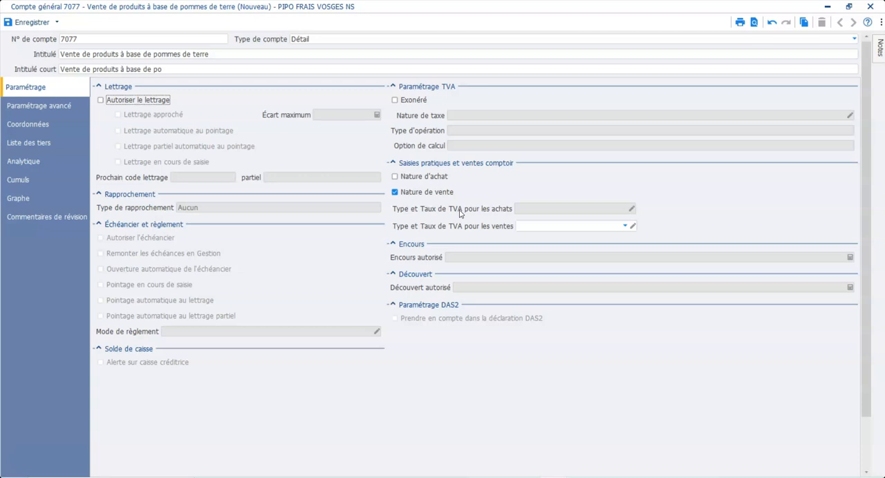
{"action": "left_click", "coordinate": [554, 229]}
{"action": "left_click", "coordinate": [554, 228]}
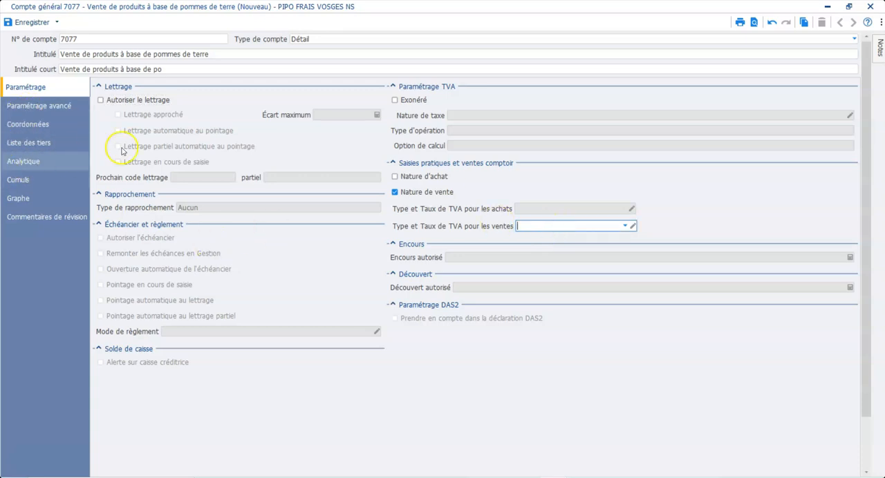
{"action": "left_click", "coordinate": [33, 24]}
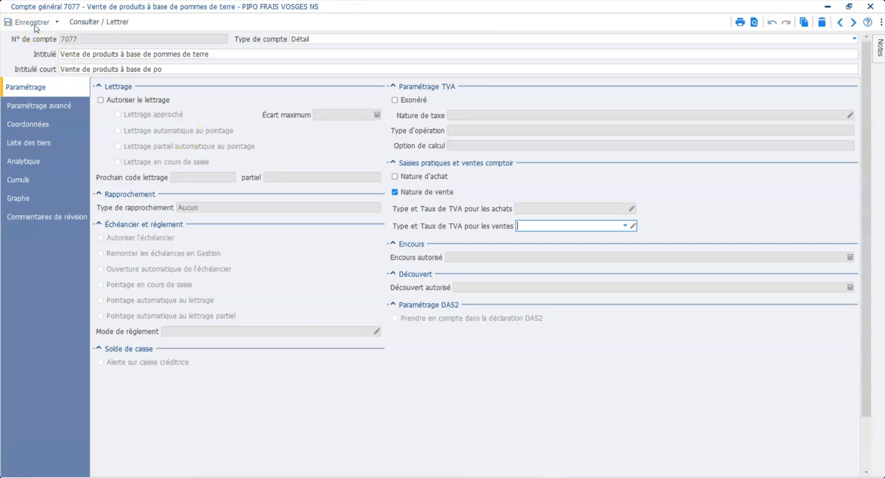
{"action": "left_click", "coordinate": [872, 5]}
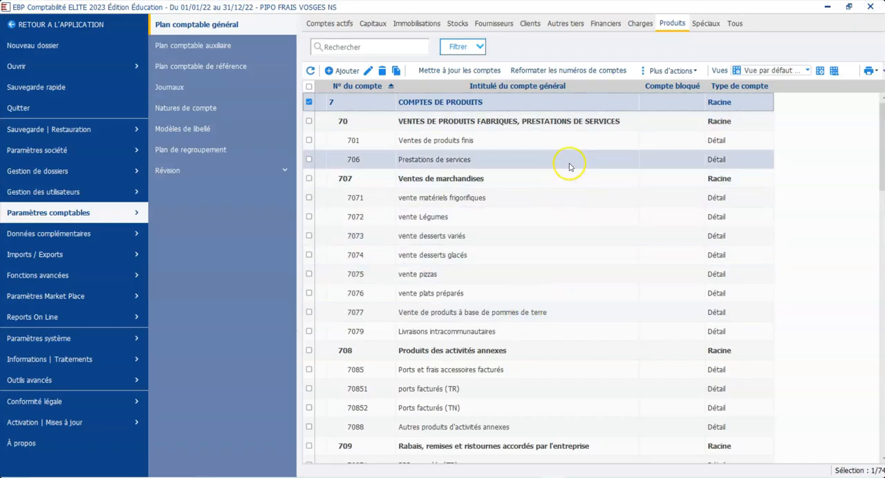
- Start a new general account among the Charges accounts and number it 6077
{"action": "left_click", "coordinate": [640, 25]}
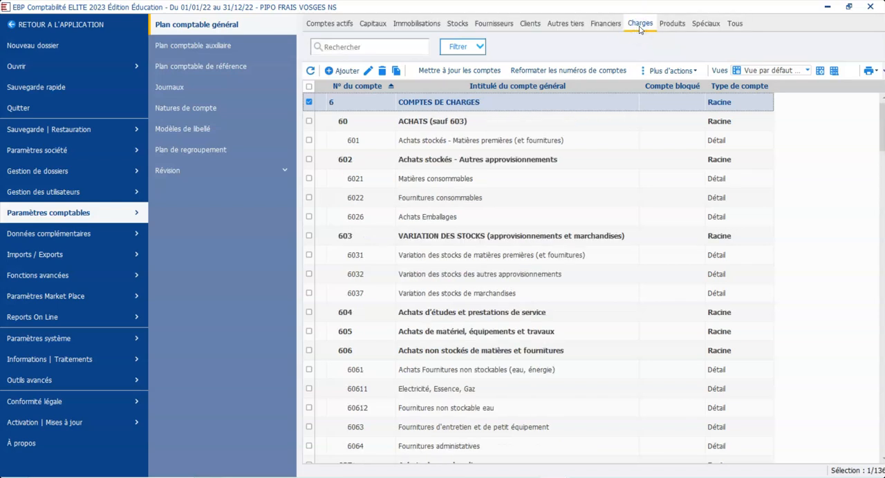
{"action": "left_click", "coordinate": [337, 72]}
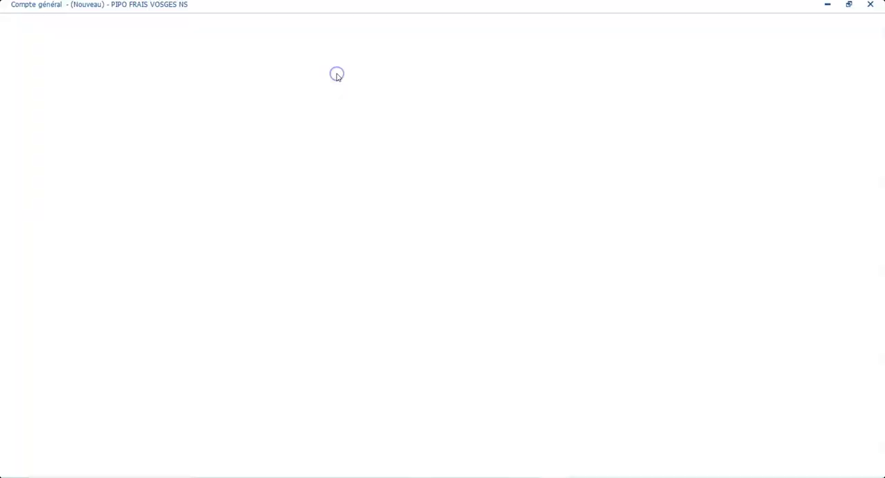
{"action": "type", "text": "6077"}
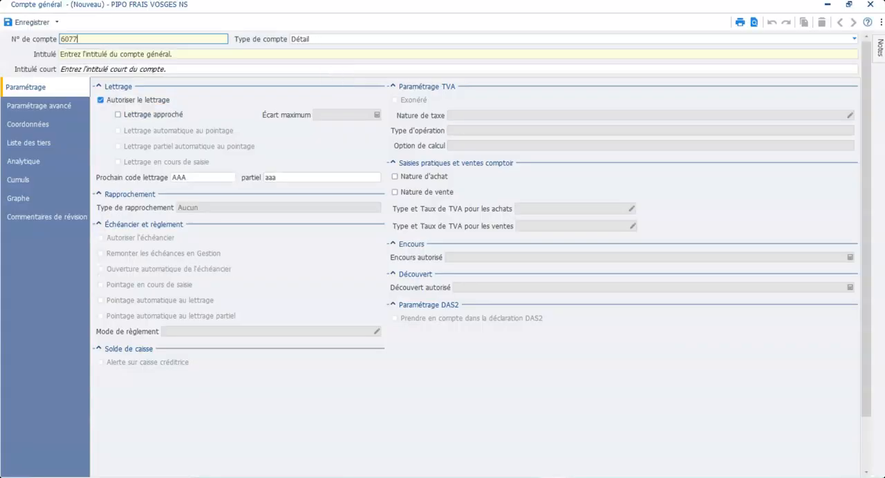
- Title account 6077 "Achats de produits à base de pommes de terre"
{"action": "left_click", "coordinate": [434, 53]}
{"action": "type", "text": "Achats de produits"}
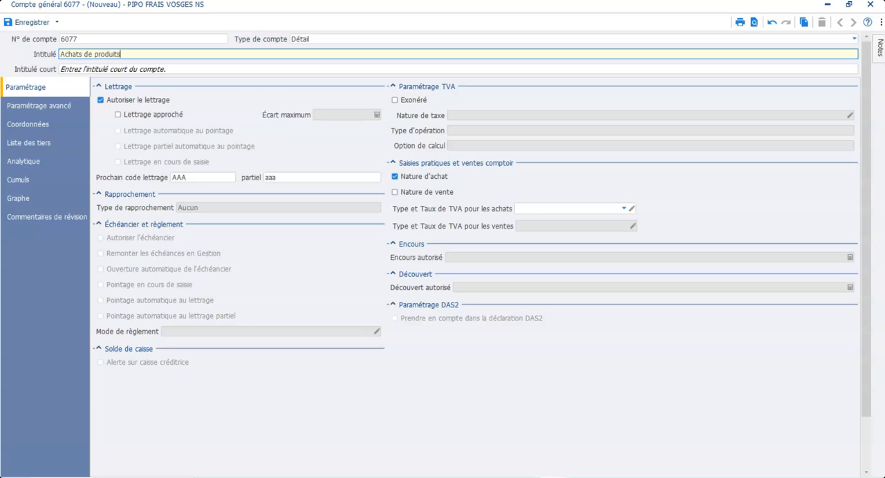
{"action": "type", "text": " à base de pommes de terre"}
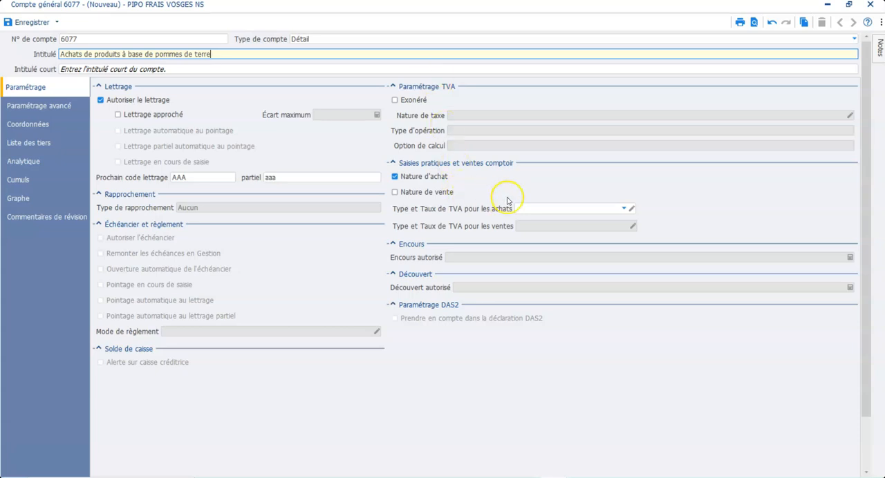
- Leave the purchase VAT type empty on account 6077, and save and close the record
{"action": "left_click", "coordinate": [625, 209]}
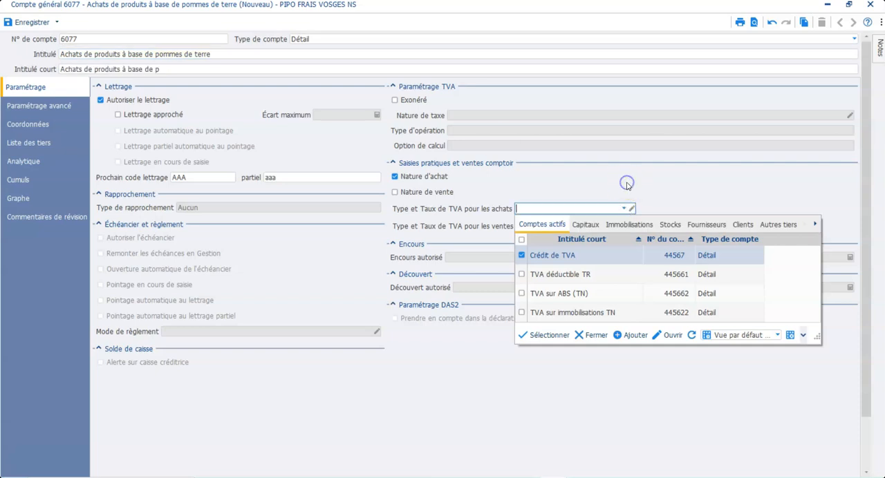
{"action": "left_click", "coordinate": [29, 22]}
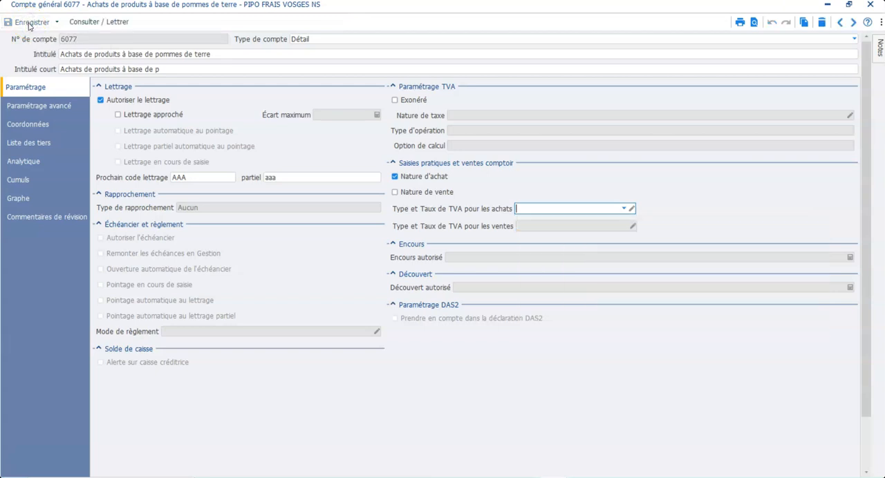
{"action": "left_click", "coordinate": [870, 5]}
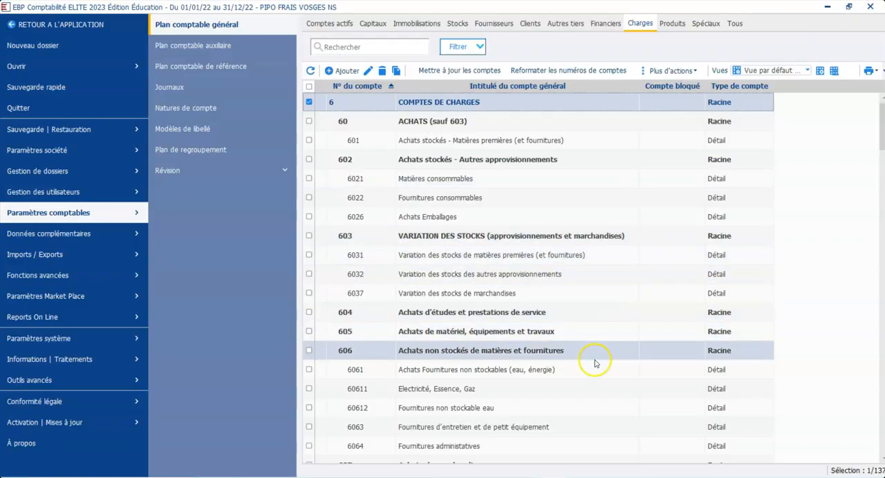
- Check the entry for account 6077 under Achats de marchandises in the list of Charges accounts
{"action": "scroll", "coordinate": [568, 420], "scroll_direction": "down", "scroll_amount": 2}
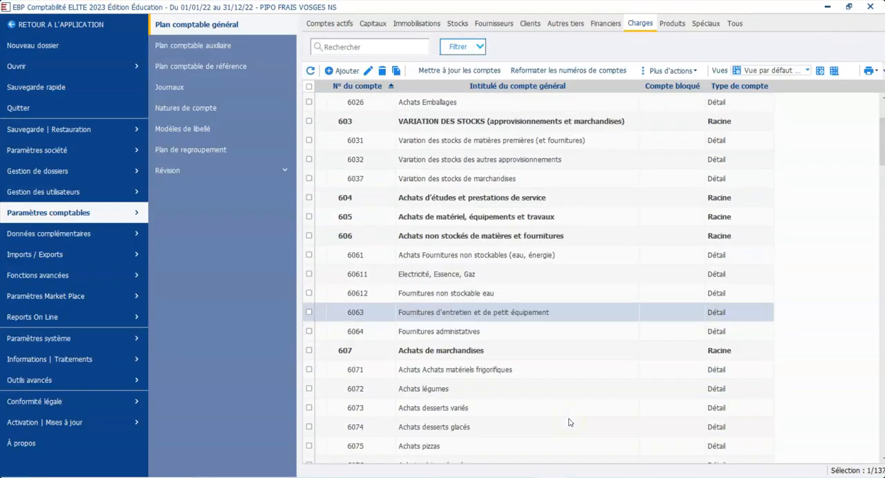
{"action": "left_click", "coordinate": [567, 400]}
{"action": "left_click", "coordinate": [621, 413]}
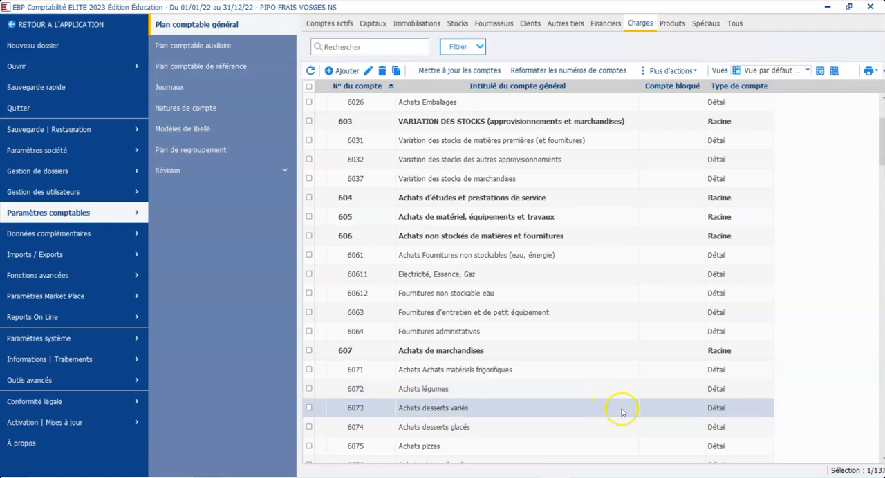
{"action": "key", "text": "Down"}
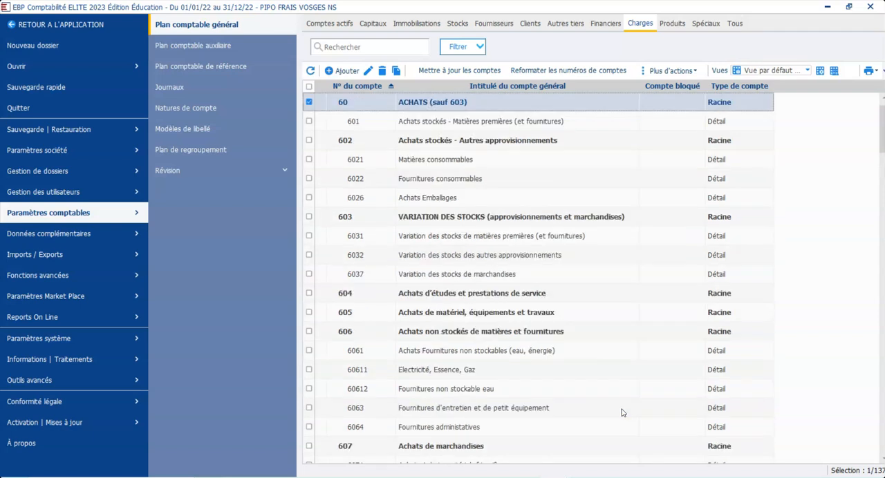
{"action": "key", "text": "Down"}
{"action": "key", "text": "Down"}
{"action": "key", "text": "Down"}
{"action": "key", "text": "Down"}
{"action": "key", "text": "Down"}
{"action": "key", "text": "Down"}
{"action": "key", "text": "Down"}
{"action": "key", "text": "Down"}
{"action": "key", "text": "Down"}
{"action": "key", "text": "Down"}
{"action": "key", "text": "Down"}
{"action": "key", "text": "Down"}
{"action": "key", "text": "Down"}
{"action": "key", "text": "Down"}
{"action": "key", "text": "Down"}
{"action": "key", "text": "Down"}
{"action": "key", "text": "Down"}
{"action": "key", "text": "Down"}
{"action": "key", "text": "Down"}
{"action": "key", "text": "Down"}
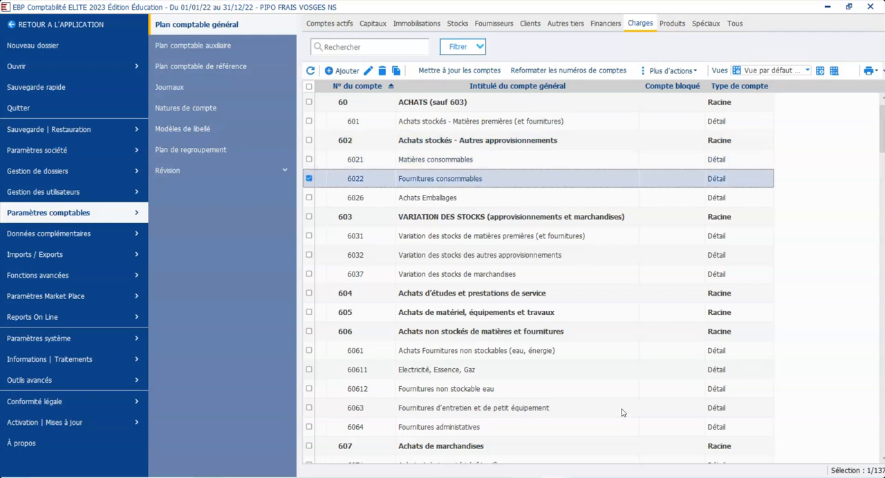
{"action": "key", "text": "Down"}
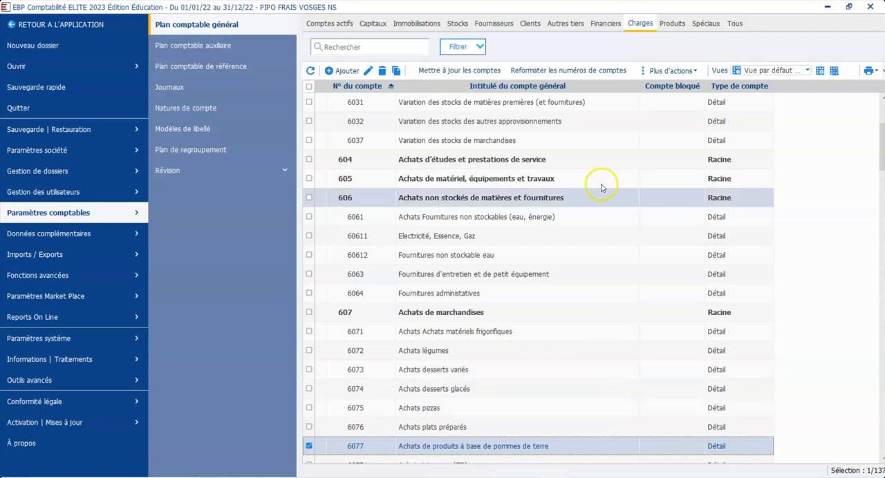
- Display the Stocks accounts of the general chart of accounts
{"action": "left_click", "coordinate": [422, 20]}
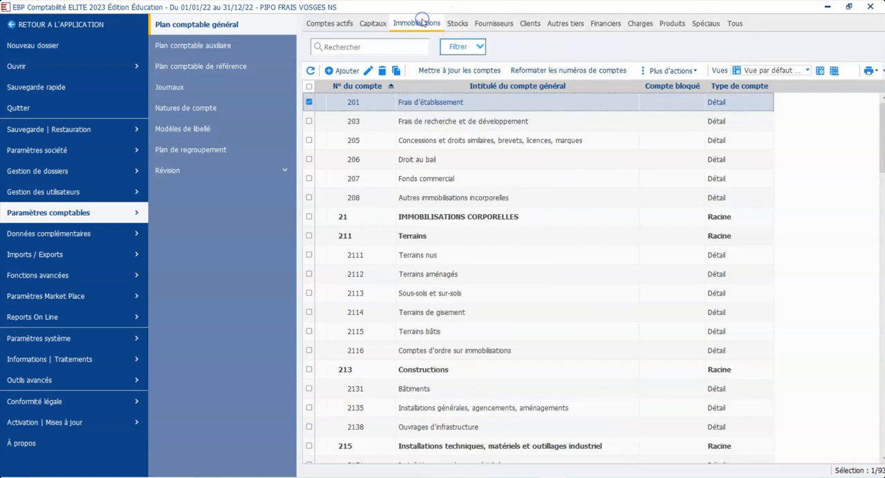
{"action": "left_click", "coordinate": [456, 24]}
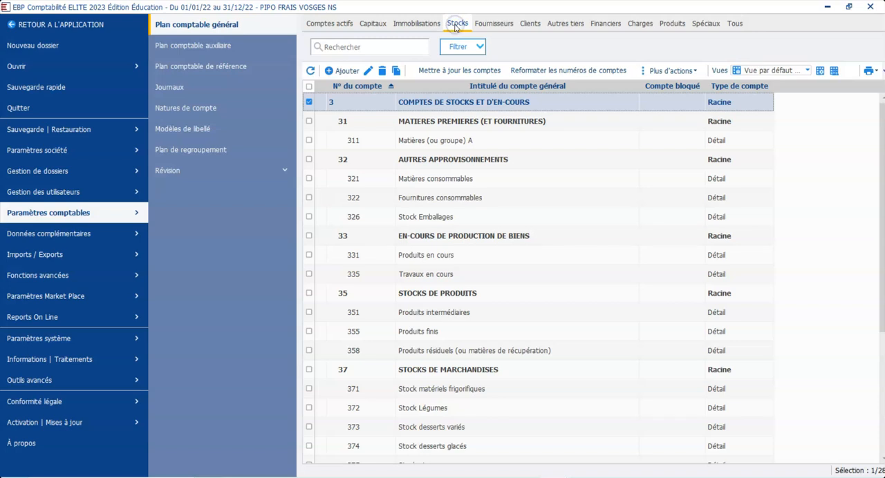